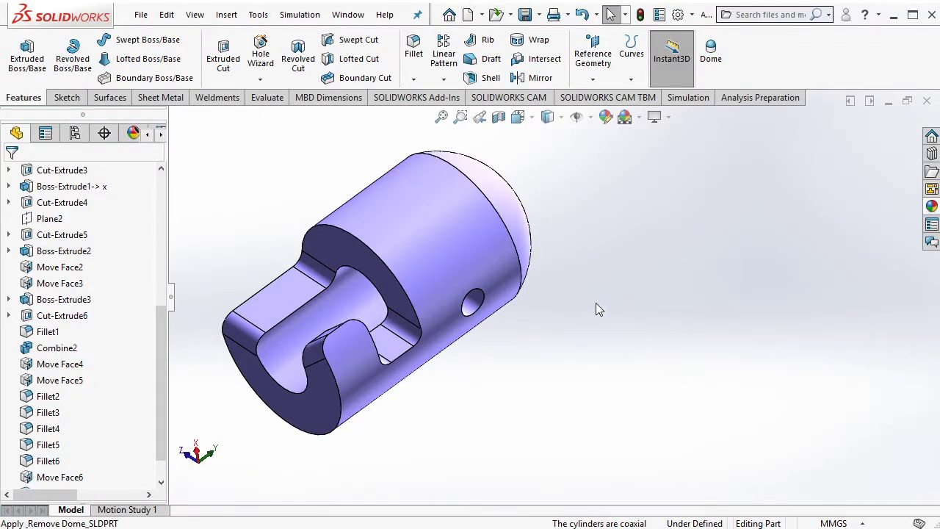
Select the small side hole (Cut-Extrude3) on the cylinder, then orbit and zoom around it
click(473, 299)
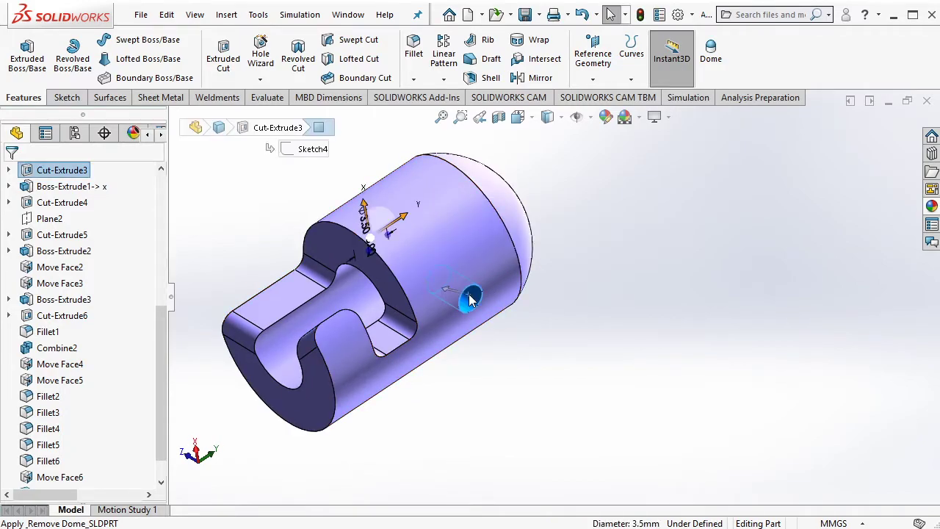
mouse_move(474, 297)
middle_down()
mouse_move(357, 210)
mouse_move(527, 272)
middle_up()
scroll(346, 220, down, 3)
scroll(342, 217, up, 3)
scroll(527, 272, up, 1)
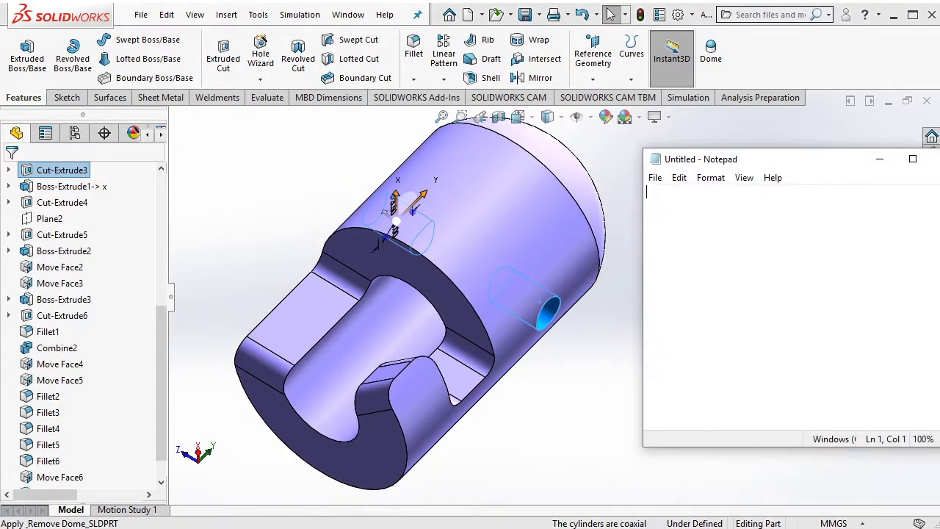
text(we will )
text(rotate this)
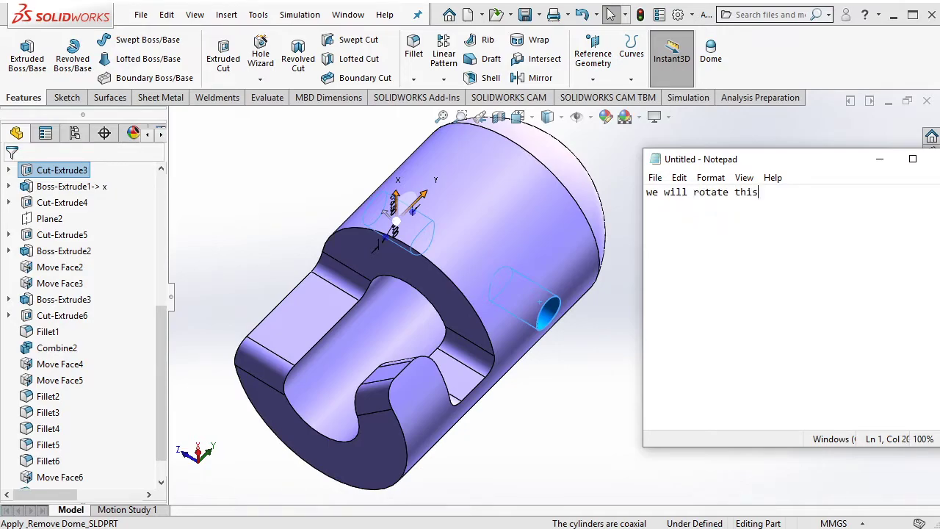
text( thru hole )
text(by using )
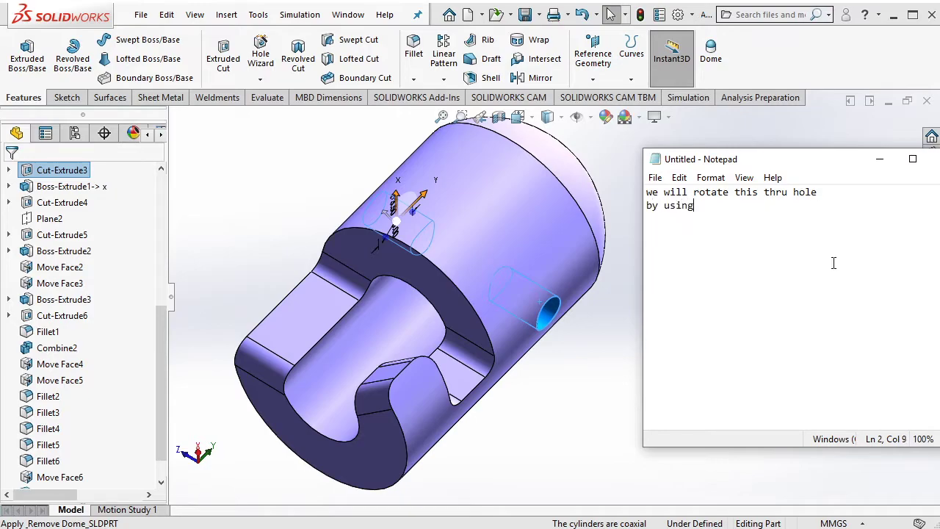
text(dir)
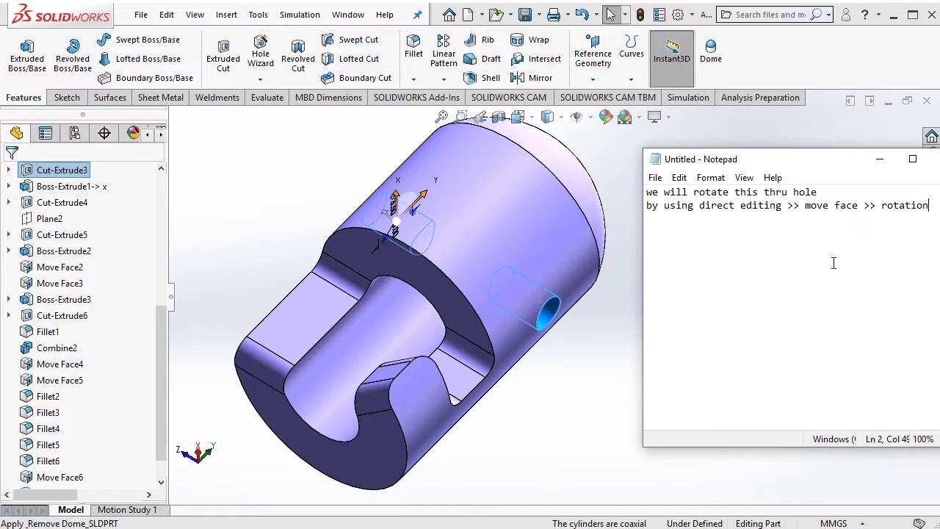
key(ctrl+a)
key(BackSpace)
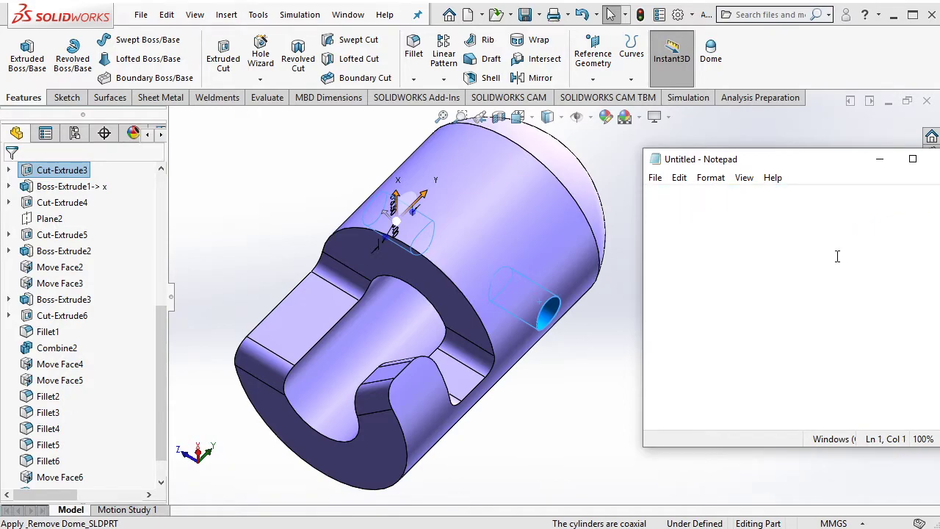
Deselect the hole, reorient the part, and note 'right click in here' while bringing up the CommandManager tab list
click(880, 159)
click(770, 225)
middle_drag(767, 226, 755, 220)
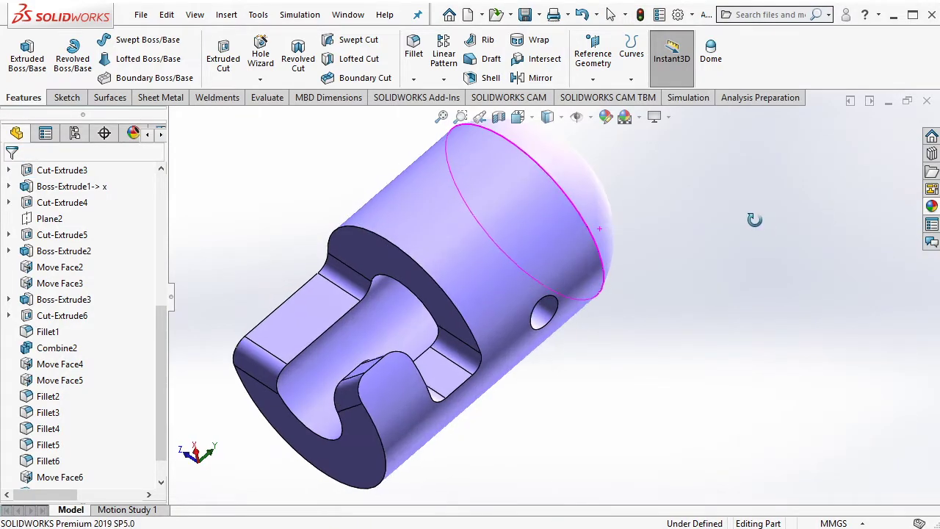
right_click(314, 107)
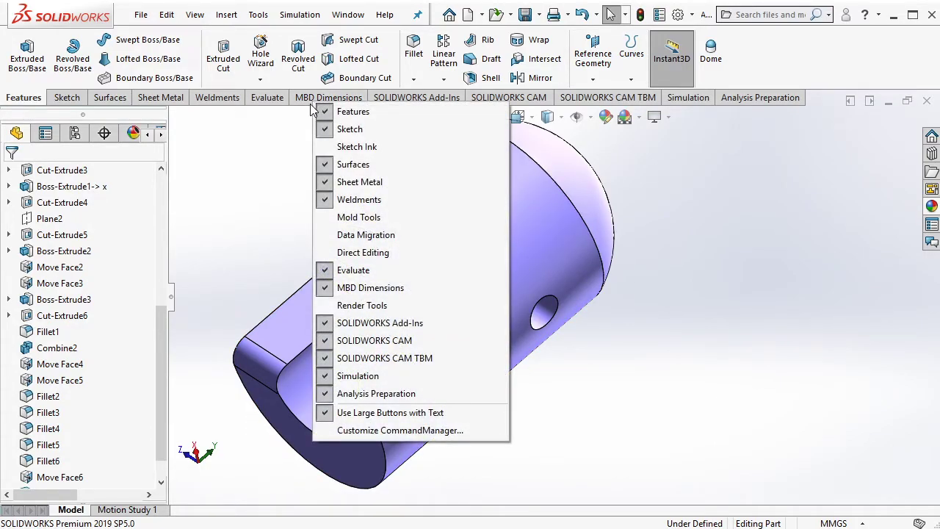
key(Escape)
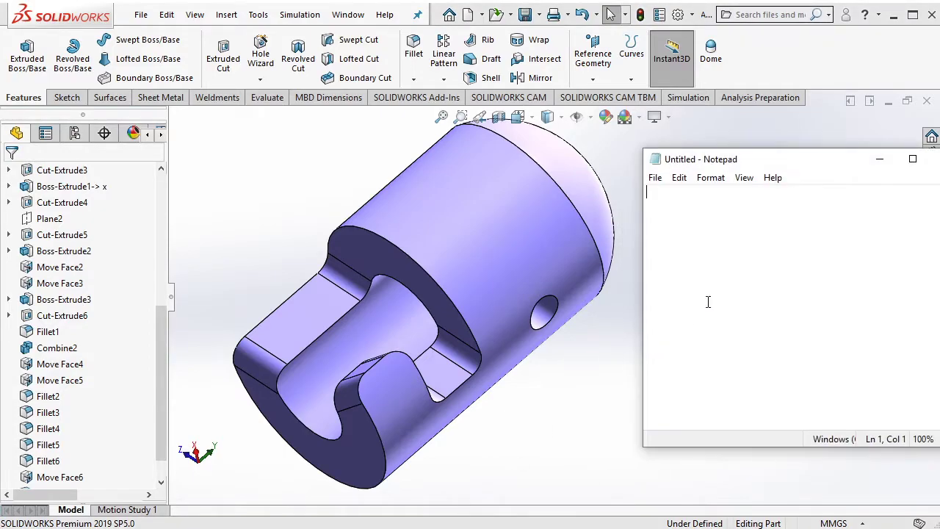
text(right click in here)
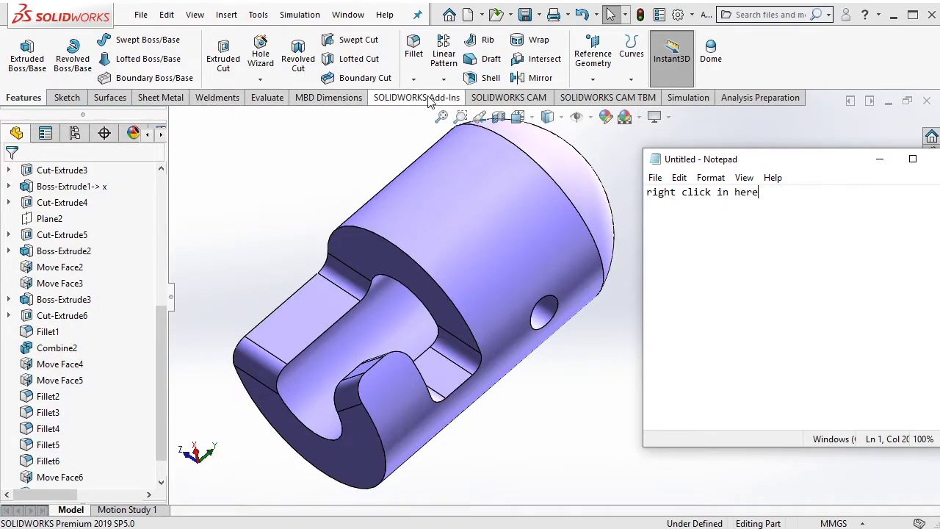
right_click(269, 104)
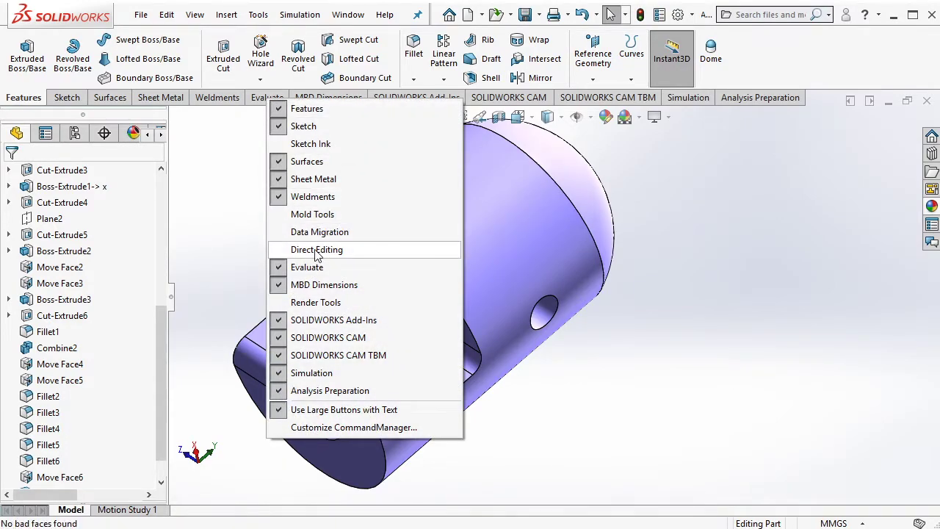
Replace the note with 'check the direct editing' and enable the Direct Editing CommandManager tab
click(730, 316)
key(ctrl+a)
text(c)
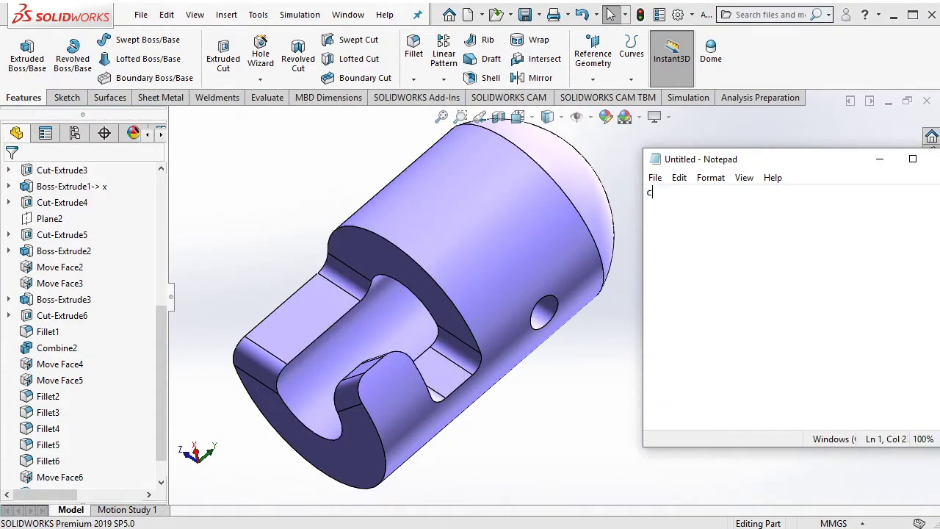
text(heck the "d)
text(irect edi)
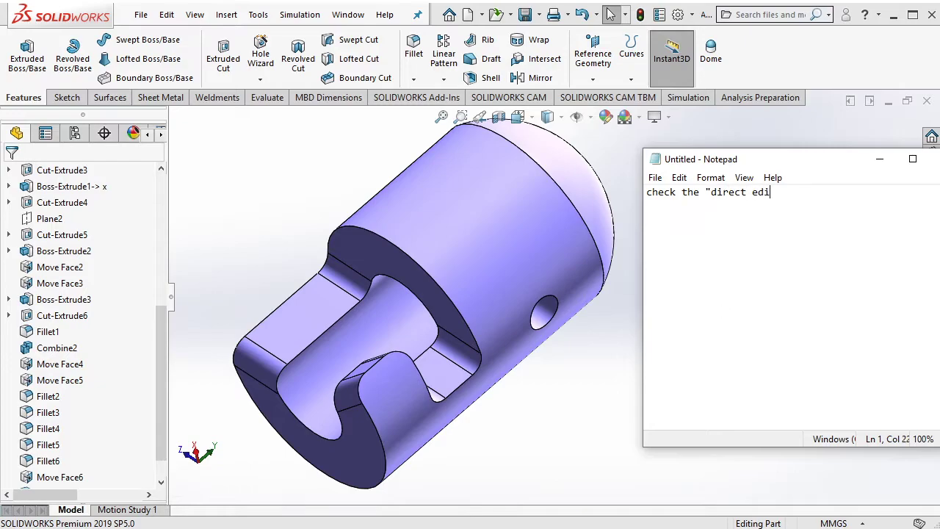
text(ting)
right_click(306, 99)
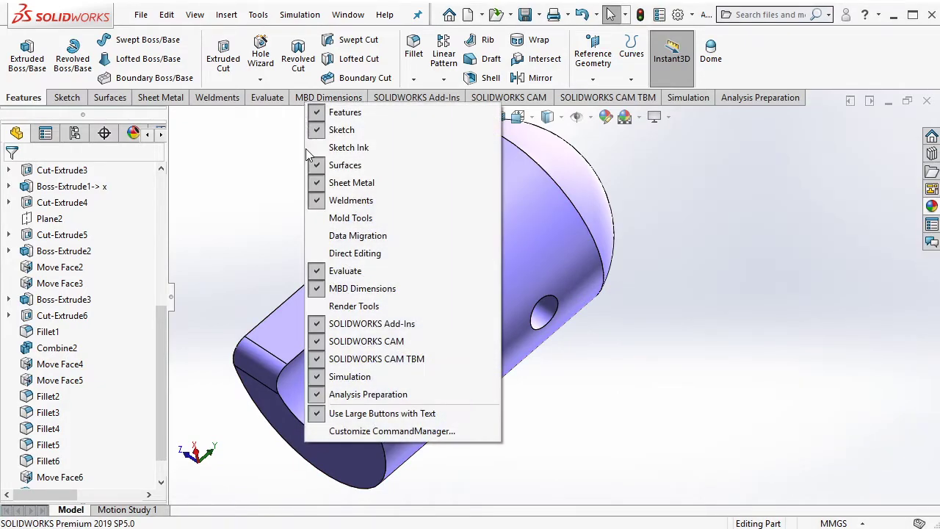
click(348, 254)
click(280, 100)
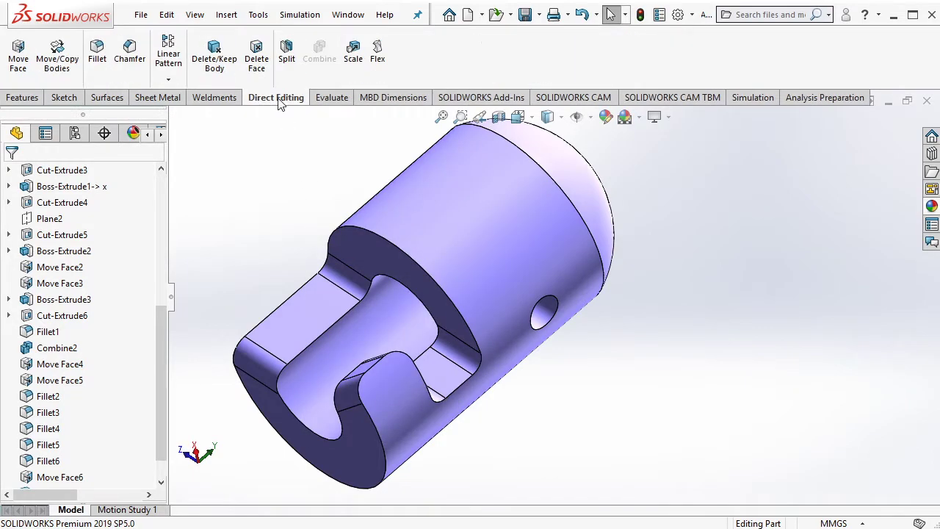
Clear the Notepad note and start a new 3D sketch from the Sketch tab
key(alt+Tab)
key(ctrl+a)
key(BackSpace)
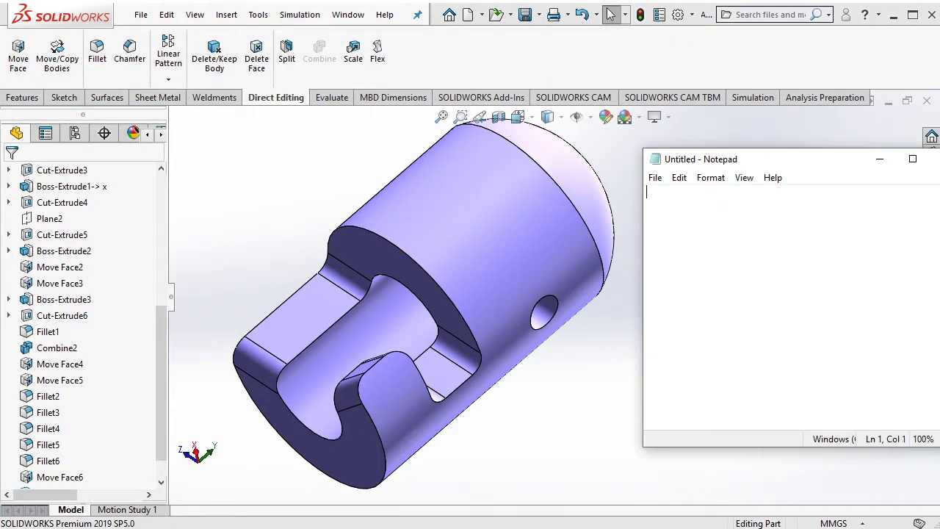
click(622, 305)
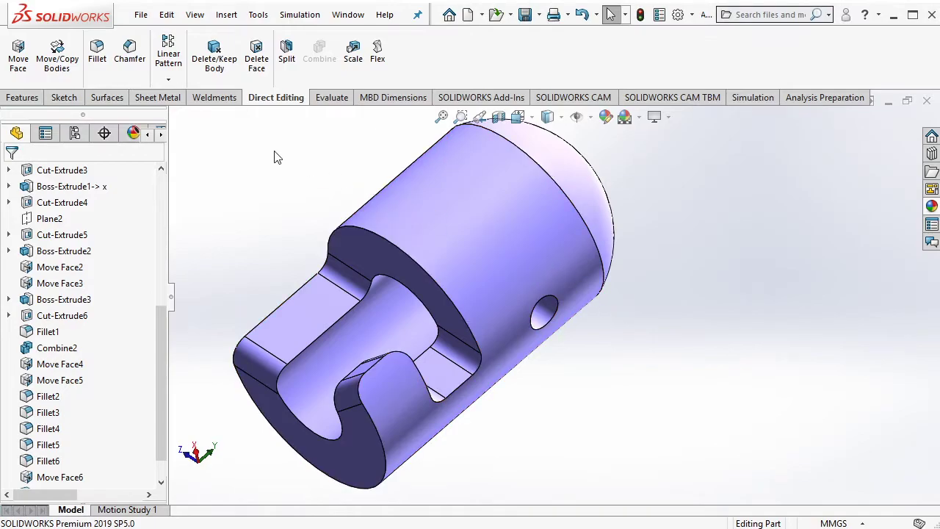
ctrl+middle_drag(279, 152, 291, 167)
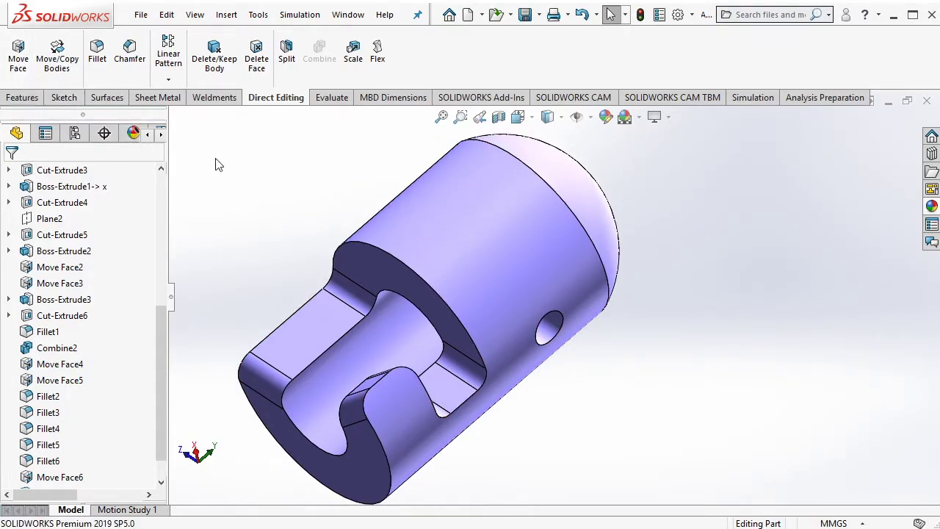
click(70, 100)
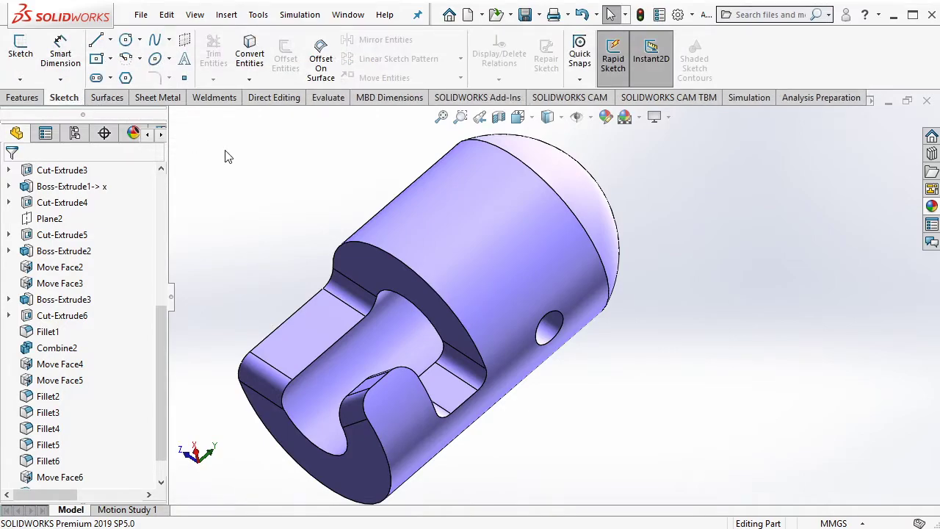
click(22, 81)
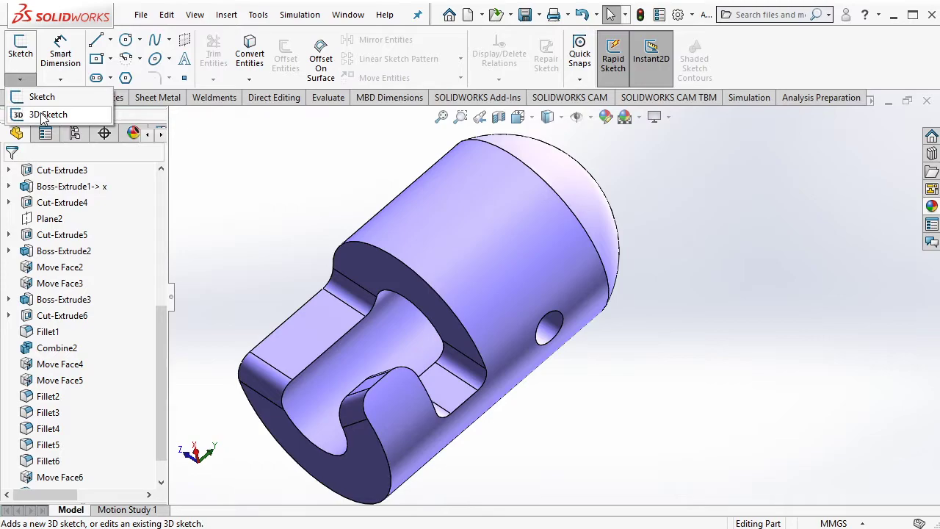
click(42, 116)
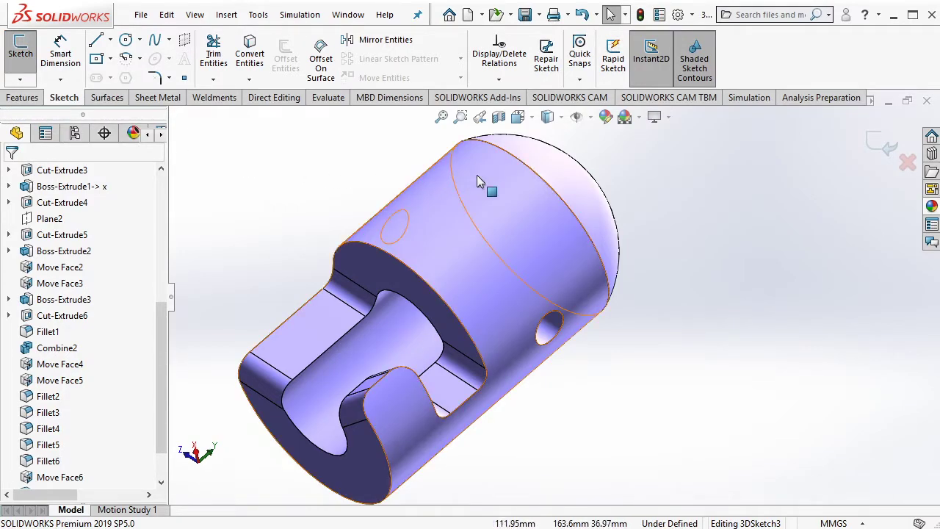
Convert the dome-end circular edge and draw a line outward from its centre, using Tab to change plane
click(537, 177)
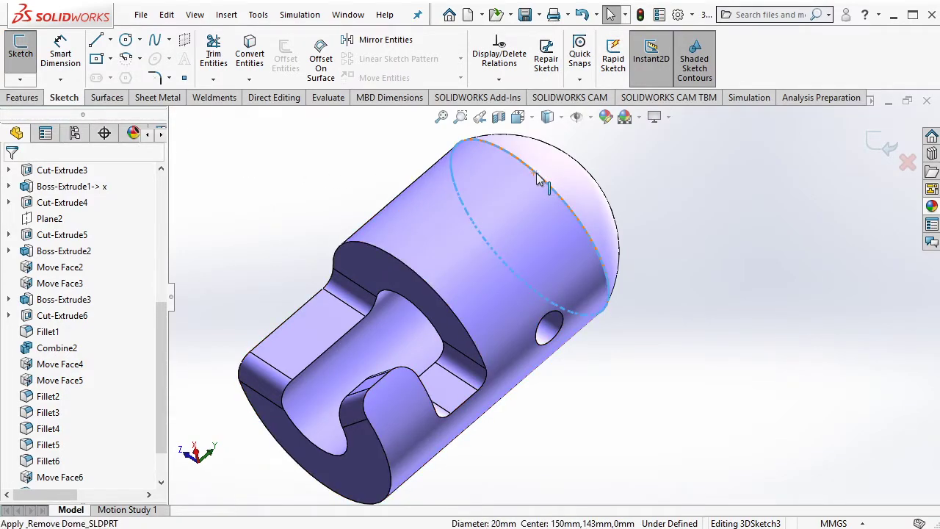
click(249, 55)
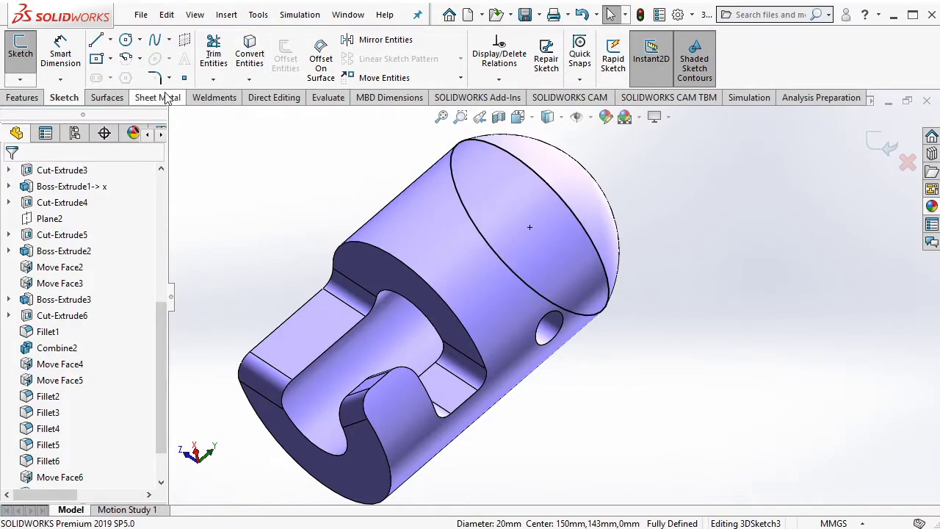
click(96, 40)
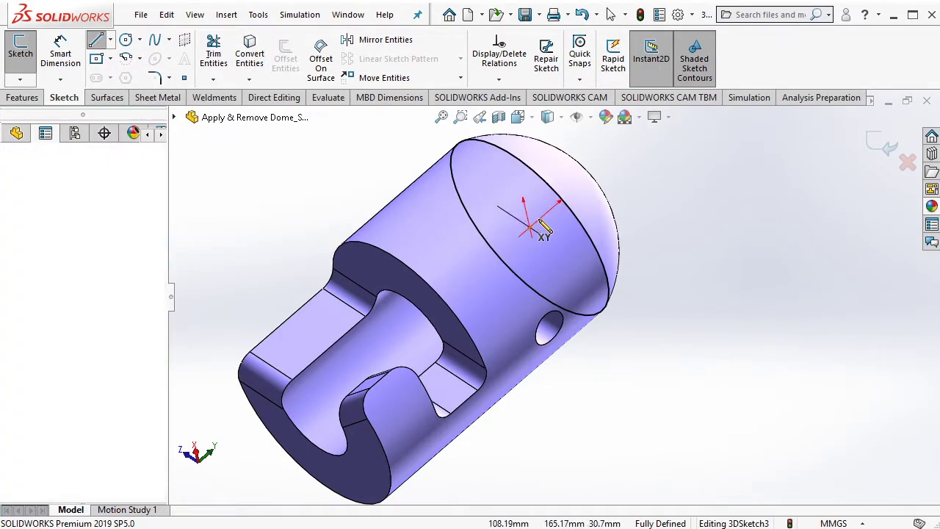
click(530, 230)
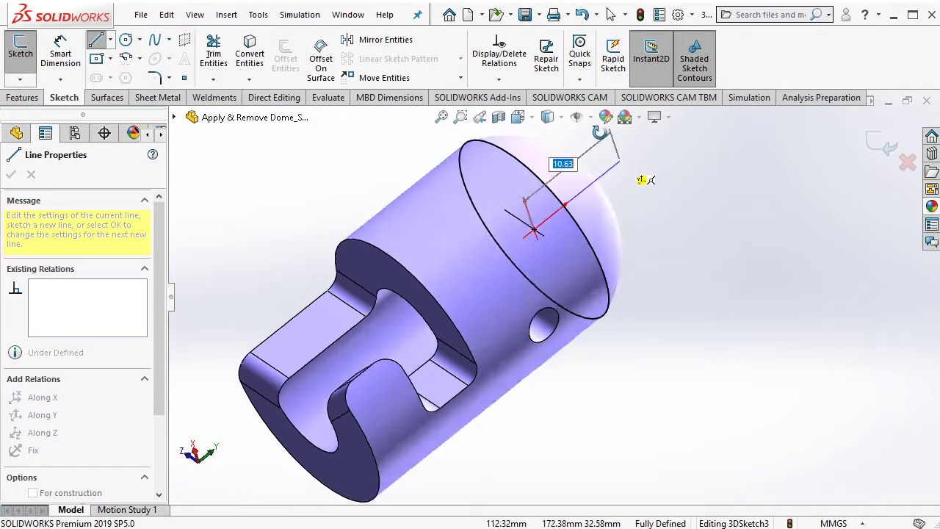
middle_drag(645, 179, 672, 198)
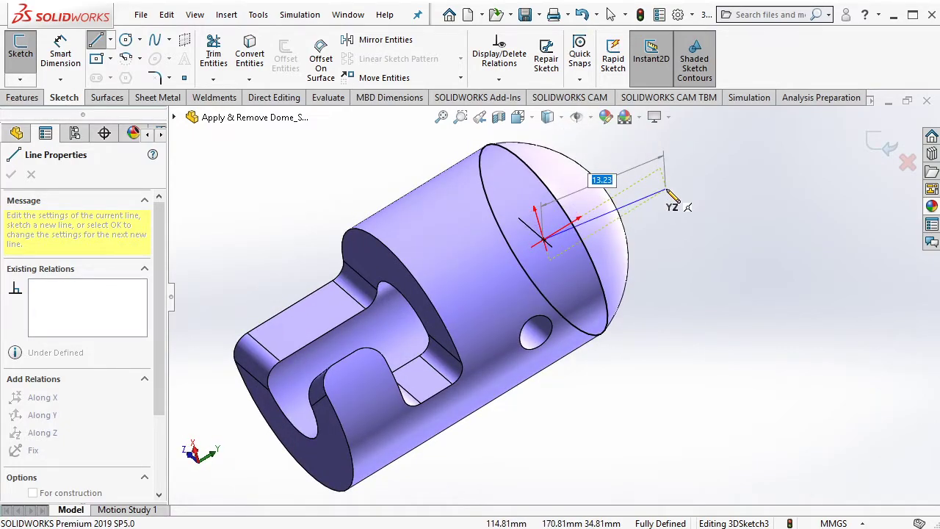
key(Tab)
key(Tab)
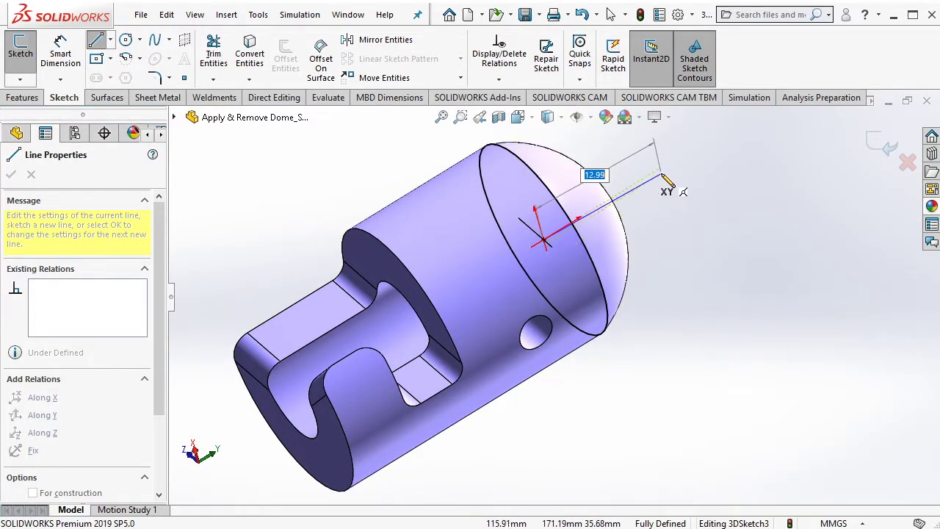
click(665, 171)
key(Escape)
mouse_move(664, 176)
middle_down()
mouse_move(591, 234)
mouse_move(827, 179)
middle_up()
Exit the 3D sketch, type the 'clckTAB rect' tip in Notepad, and select the sketch line
click(884, 145)
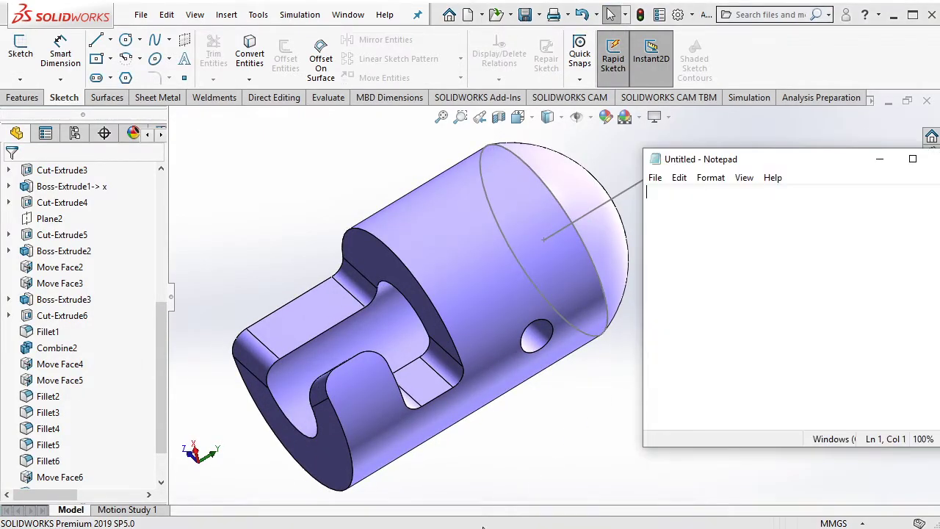
text(cli)
text(ck )
text(TAB to change)
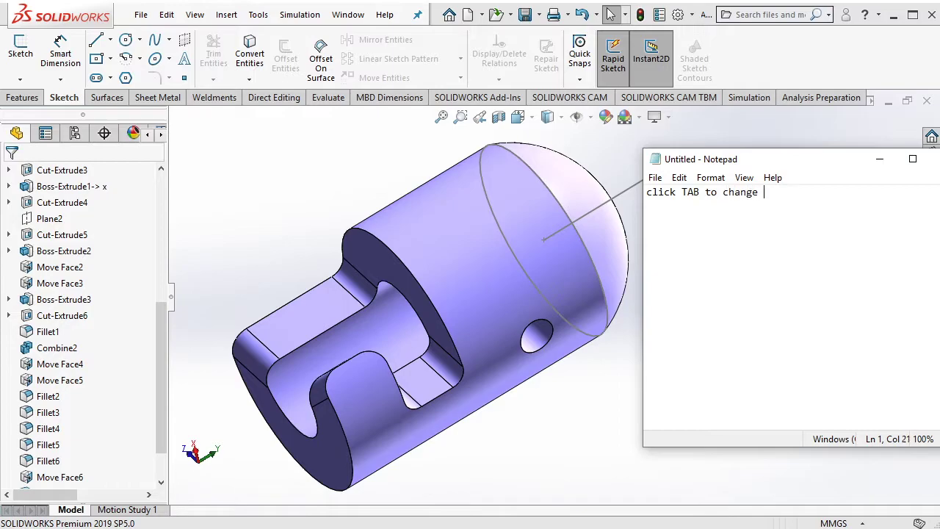
text(rection)
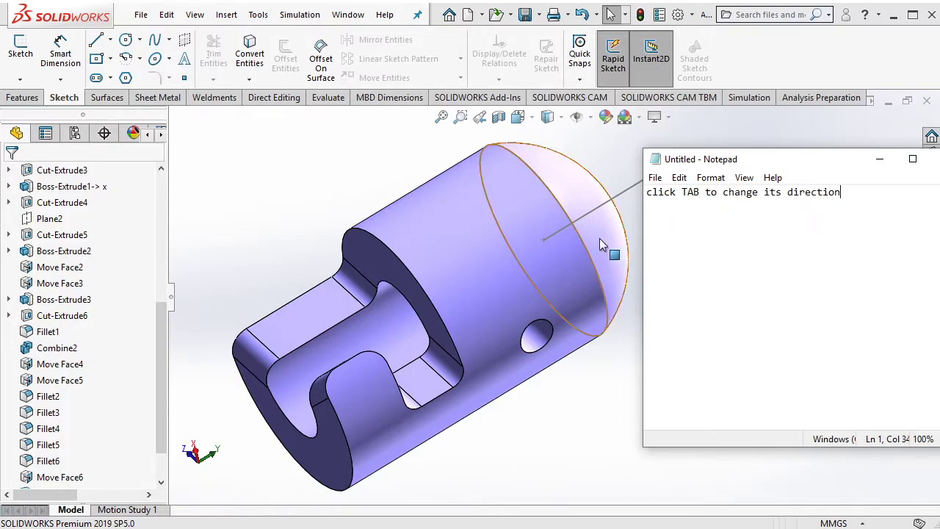
click(584, 214)
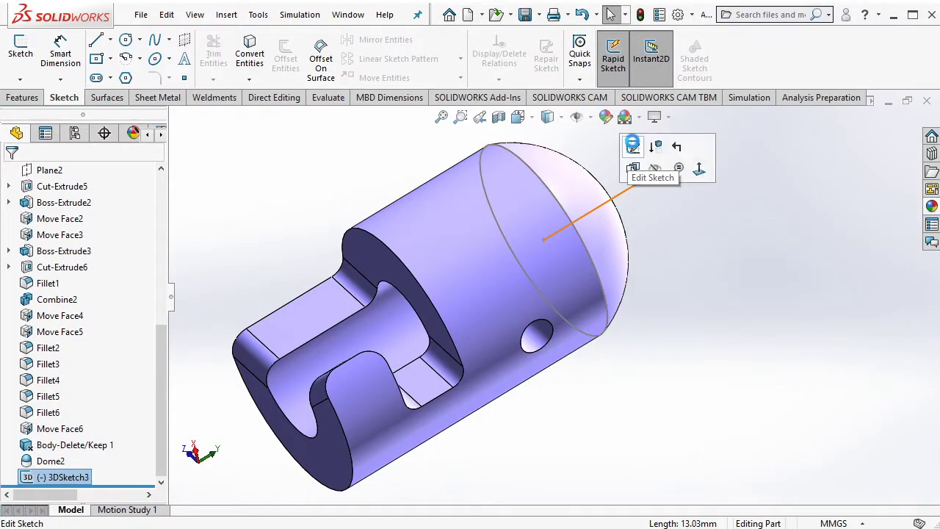
Edit 3DSketch3, delete the old line, and redraw it from the origin out beyond the part
click(629, 166)
click(646, 177)
key(Delete)
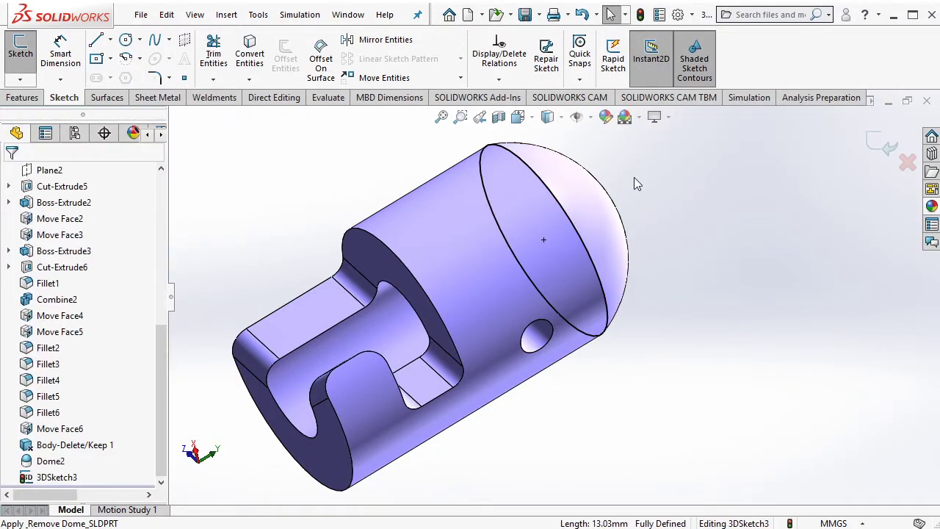
click(543, 240)
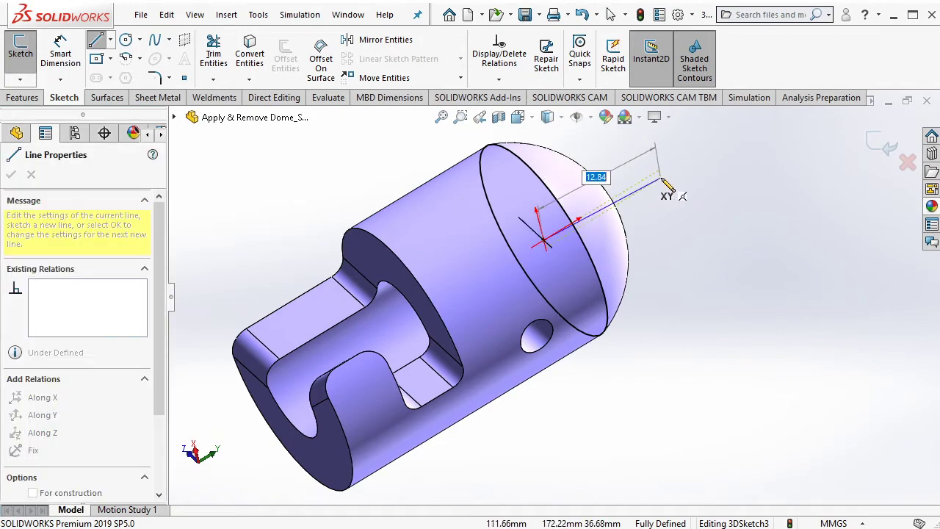
key(Tab)
key(Tab)
key(Tab)
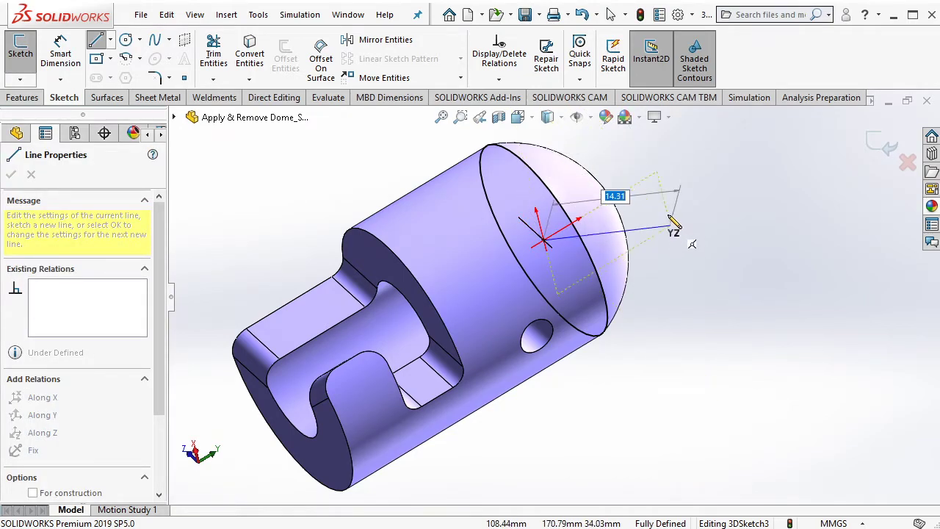
key(Tab)
key(Tab)
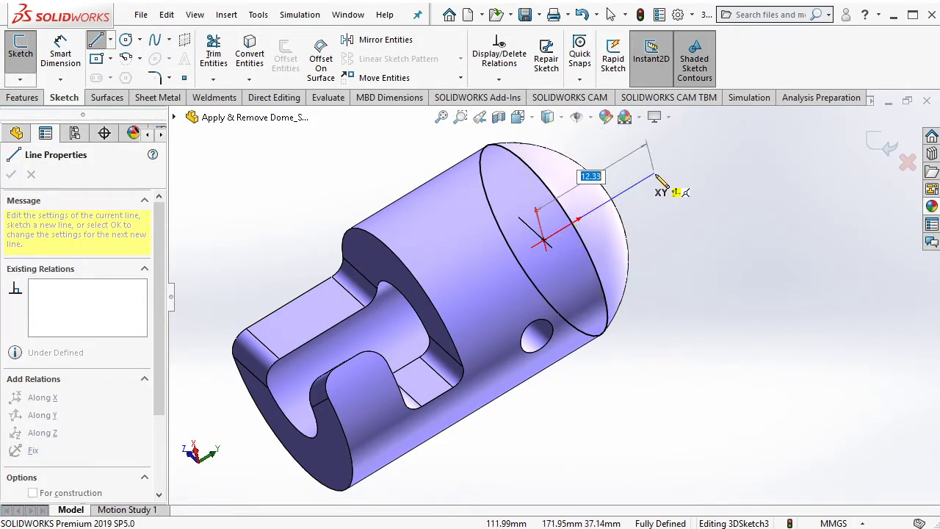
click(656, 176)
key(Escape)
middle_drag(619, 216, 484, 481)
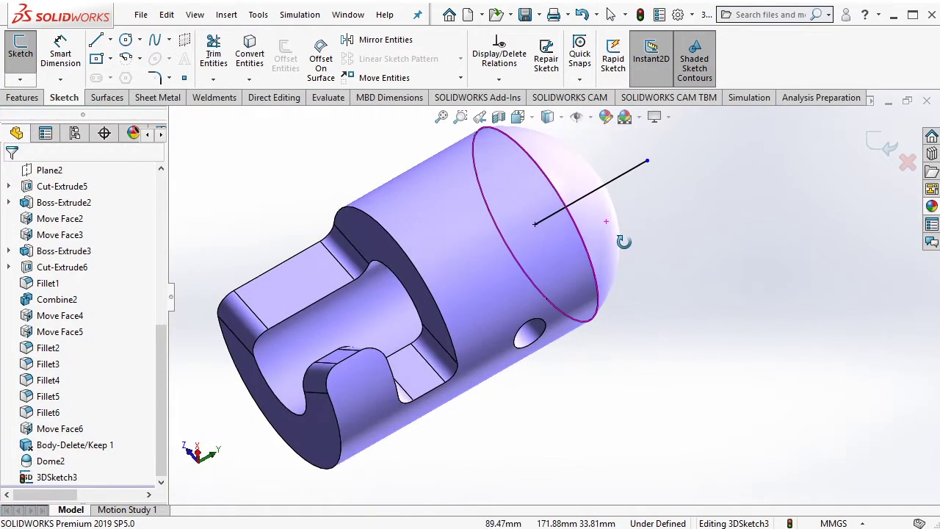
Clear the Notepad tip and exit the 3D sketch
key(alt+Tab)
key(ctrl+a)
key(BackSpace)
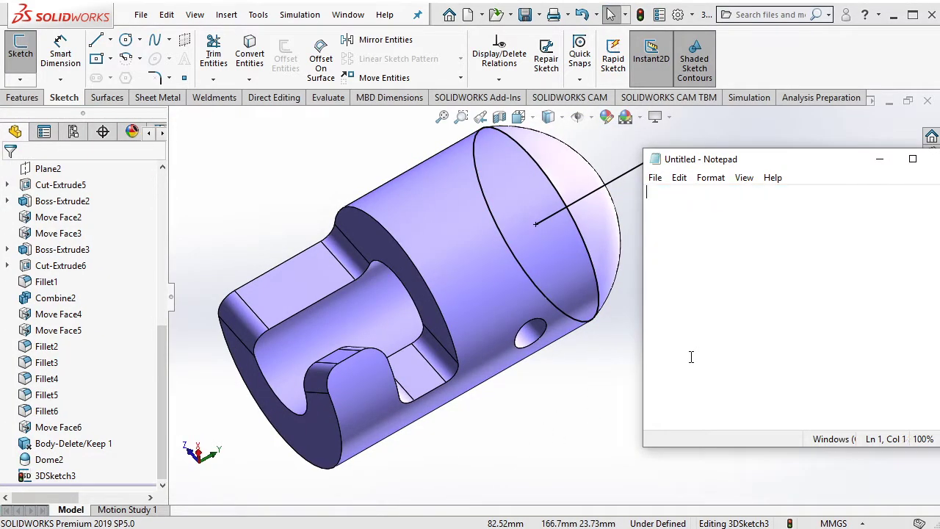
key(alt+Tab)
click(905, 153)
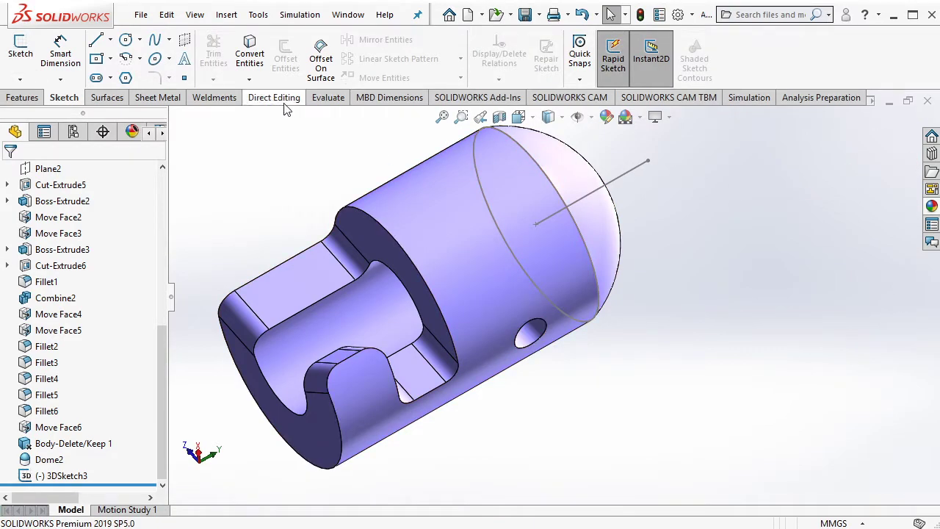
Start Move Face in Rotate mode with both side-hole faces picked and the axis field active
click(274, 98)
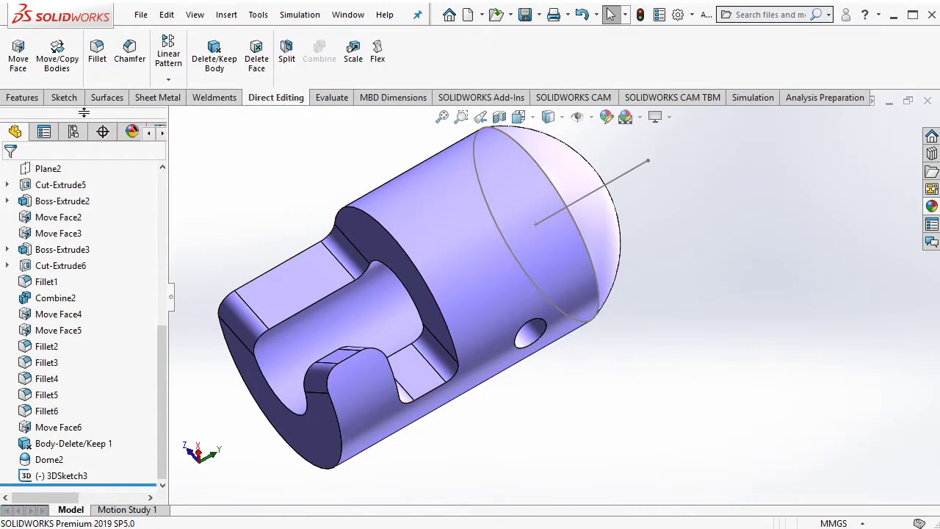
click(19, 58)
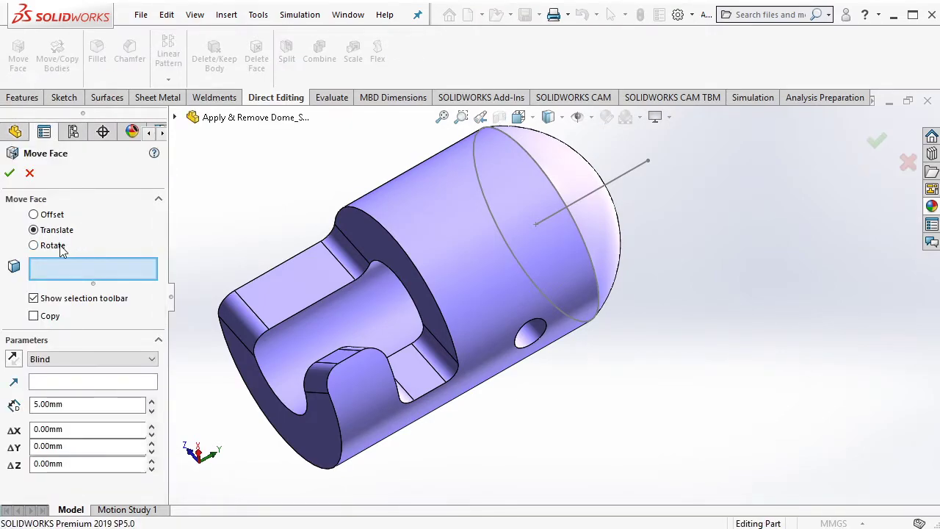
click(62, 248)
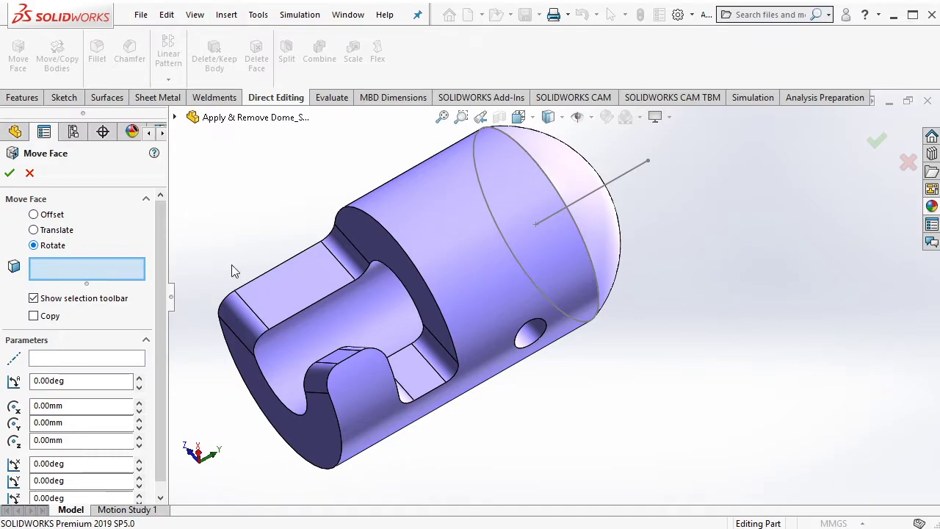
click(525, 340)
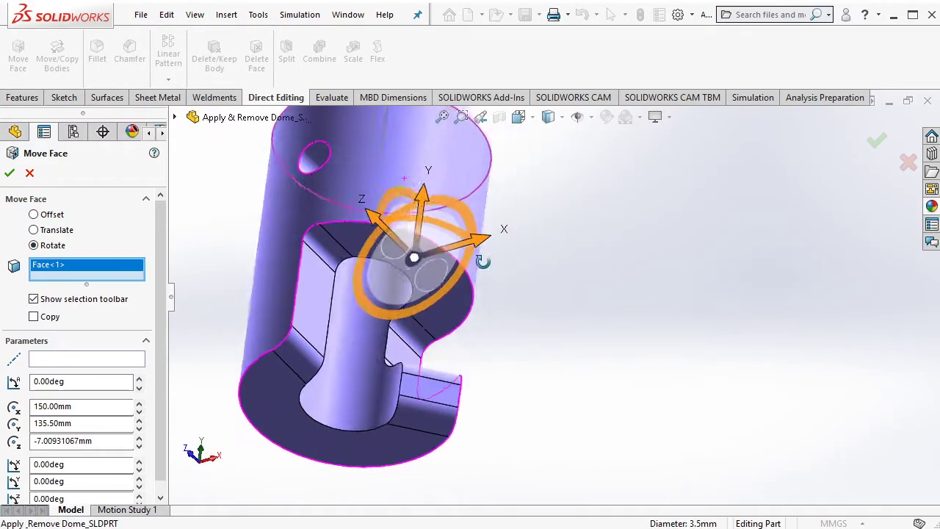
mouse_move(431, 224)
middle_down()
mouse_move(316, 165)
mouse_move(283, 235)
middle_up()
click(308, 157)
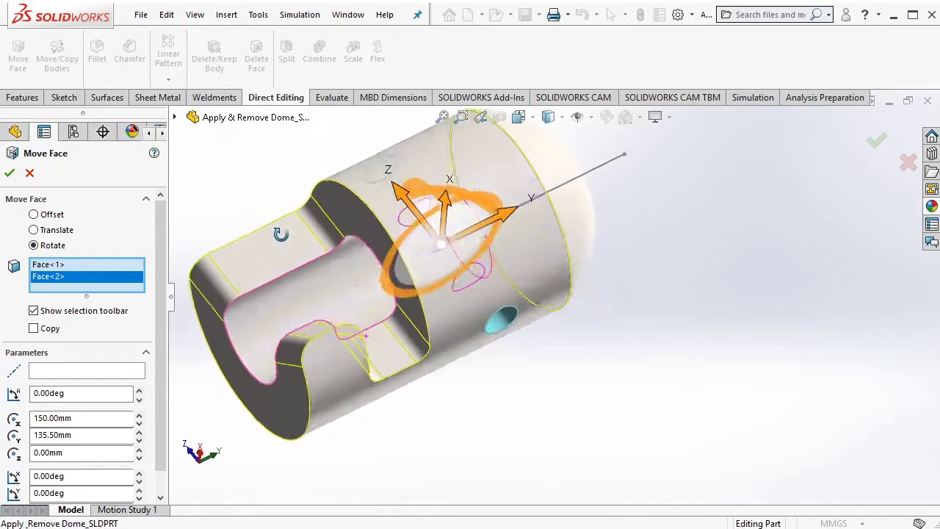
click(113, 372)
Use Line2@3DSketch3 as axis, set a 45 deg rotation, and note 'for example : 45 degree rotation'
click(621, 168)
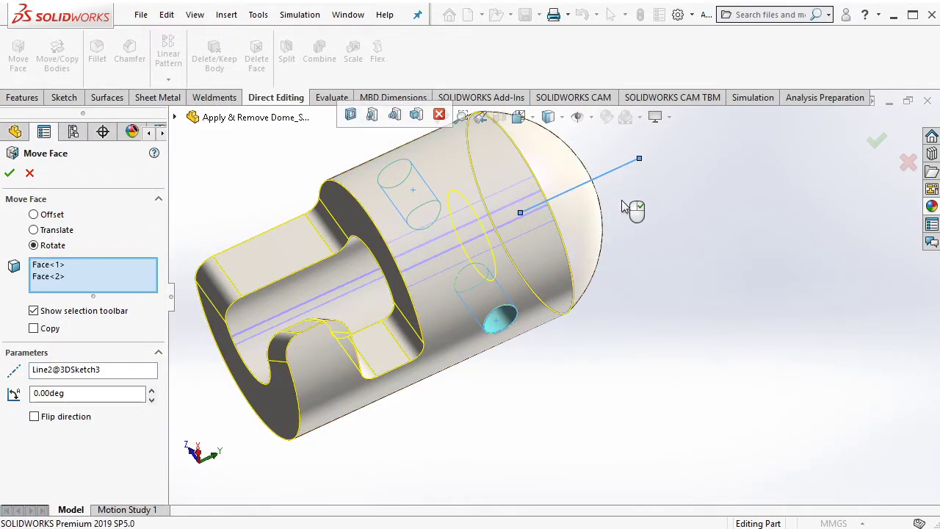
click(152, 390)
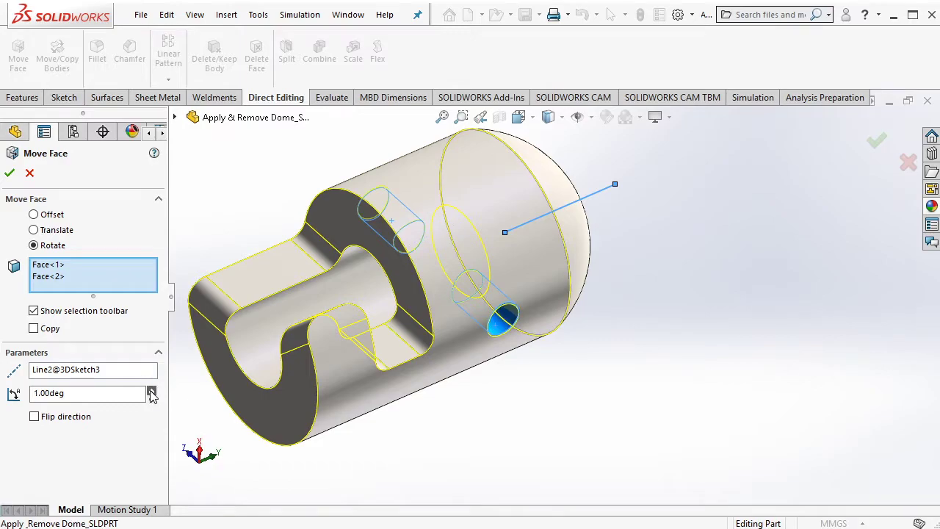
drag(151, 391, 152, 392)
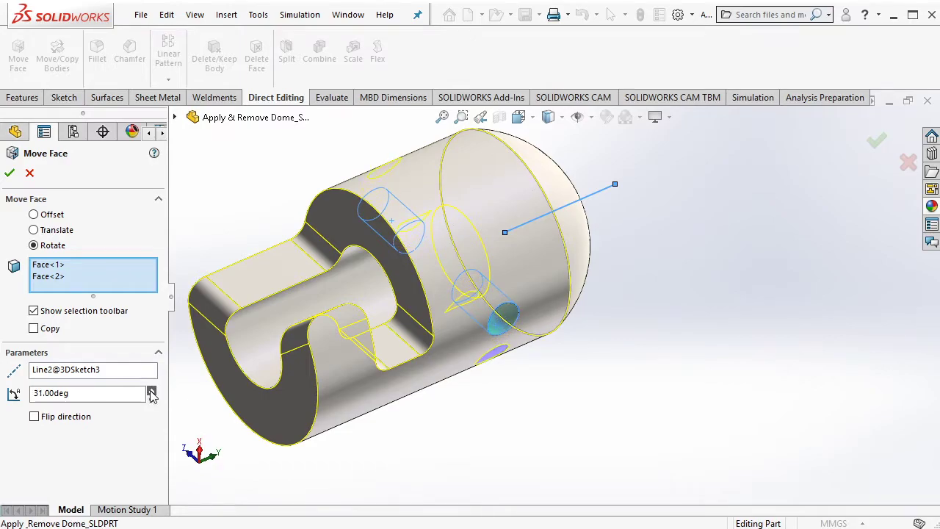
text(45)
key(Return)
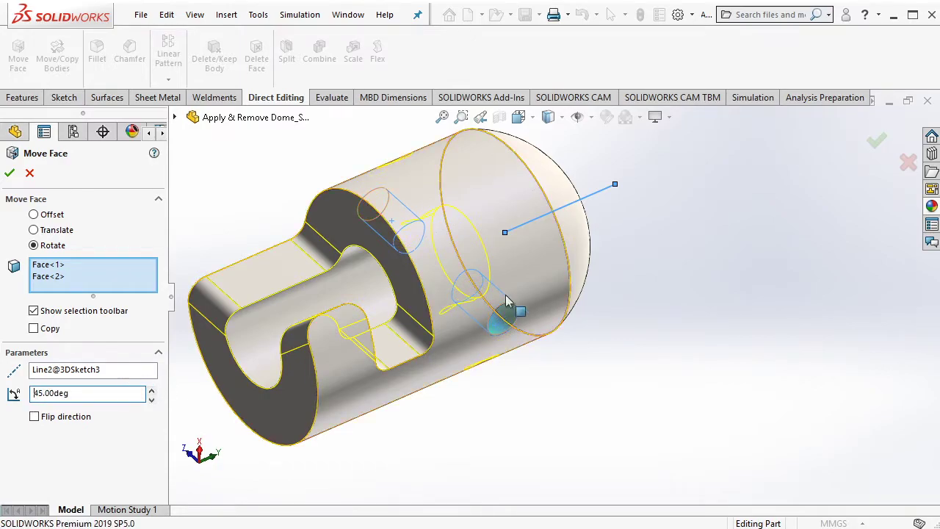
middle_drag(545, 168, 591, 189)
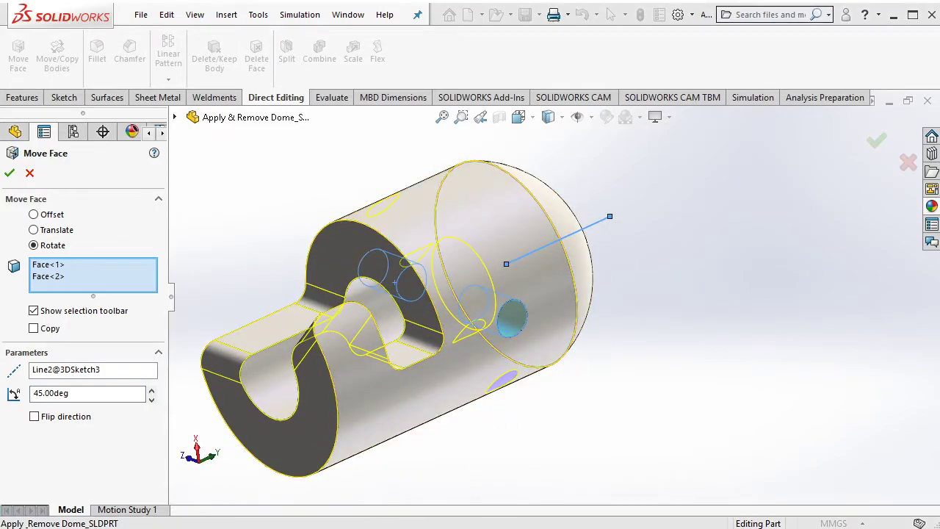
text(for e)
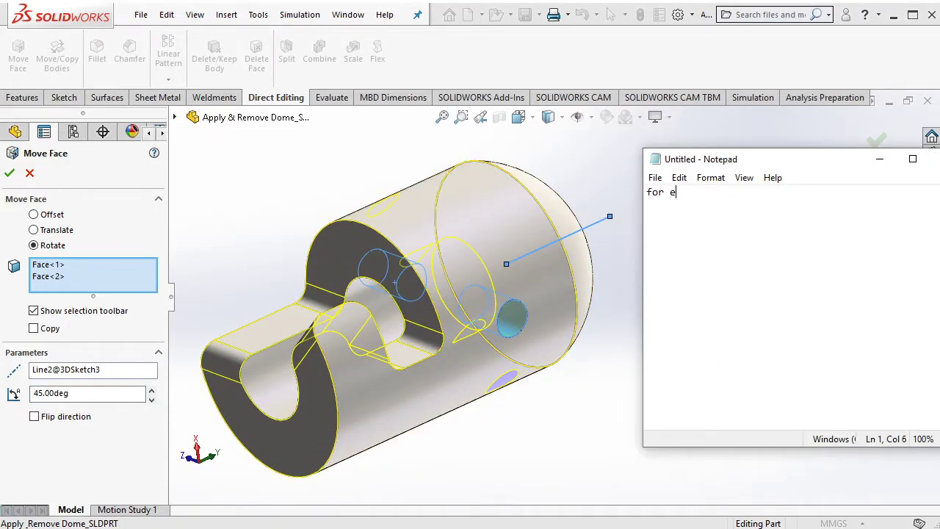
text(xample : 4)
text(5 degre)
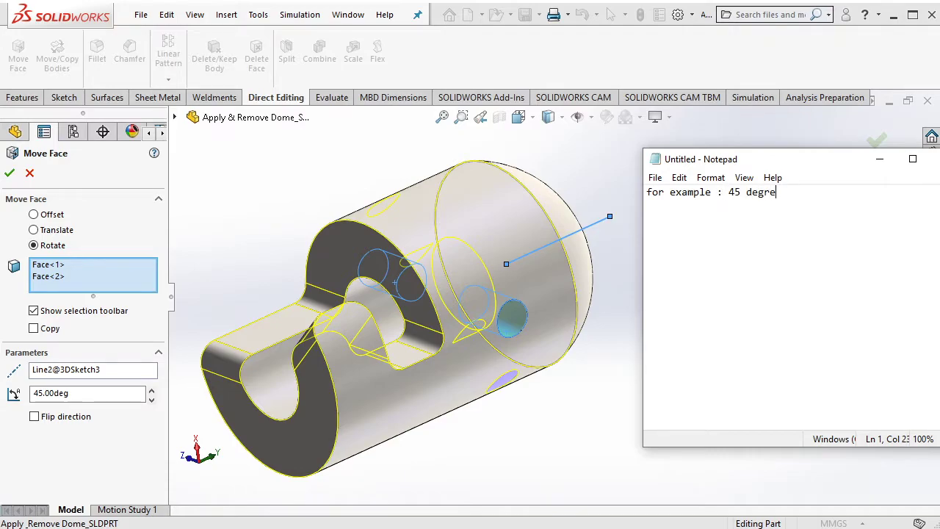
text(e rotation)
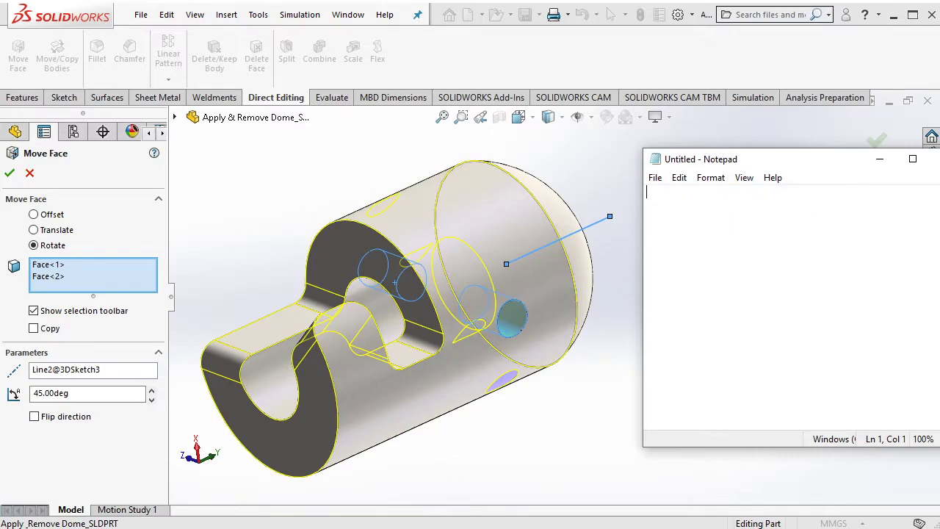
Minimize Notepad to show the Move Face preview again
click(880, 158)
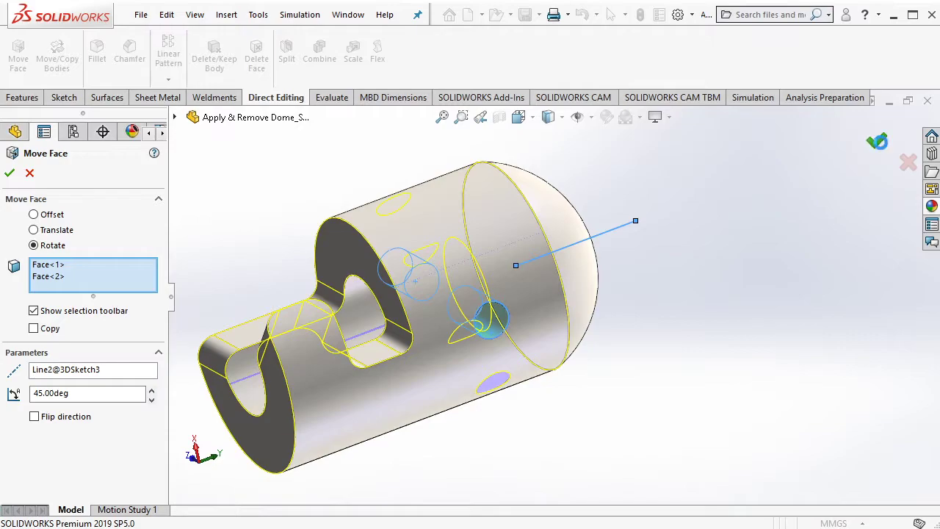
Confirm the 45° rotation as Move Face7, then roll the part back before Move Face7
click(878, 141)
click(621, 228)
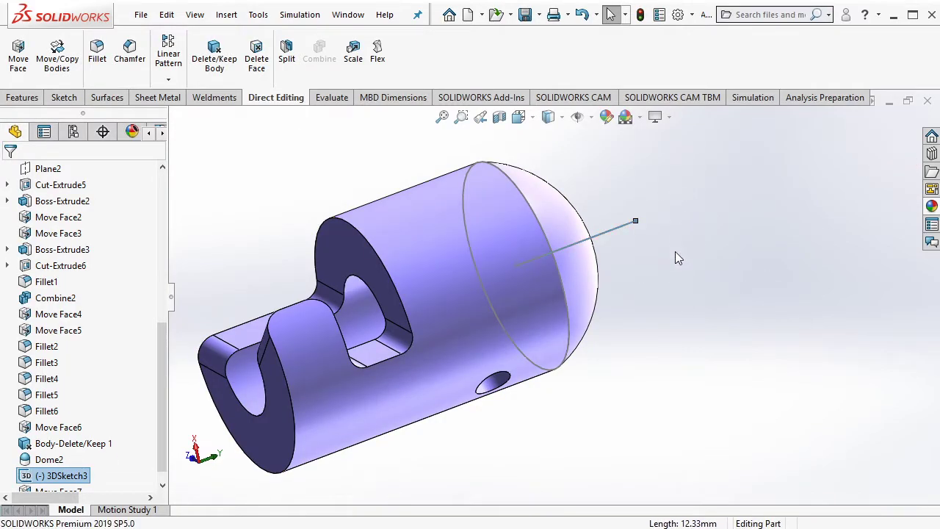
mouse_move(675, 251)
middle_down()
mouse_move(670, 231)
mouse_move(660, 236)
middle_up()
scroll(159, 401, down, 1)
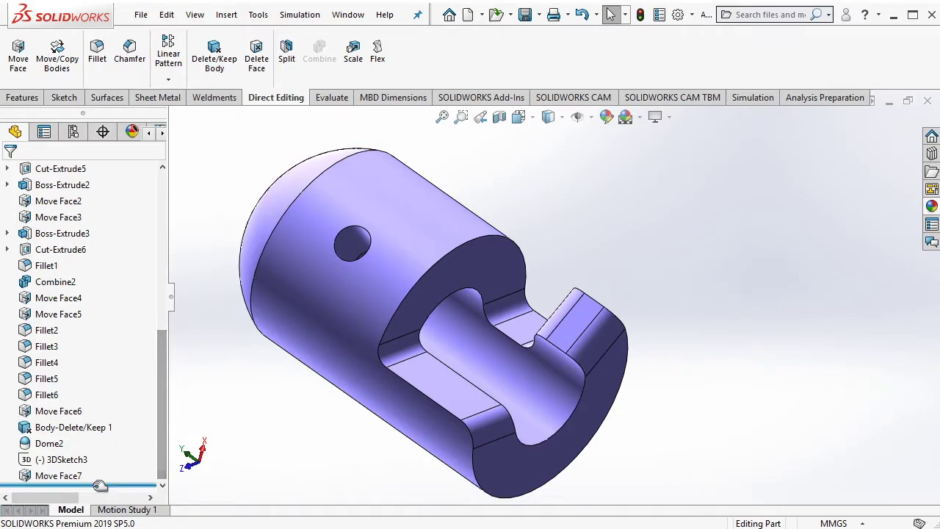
click(64, 477)
click(99, 428)
text(befo)
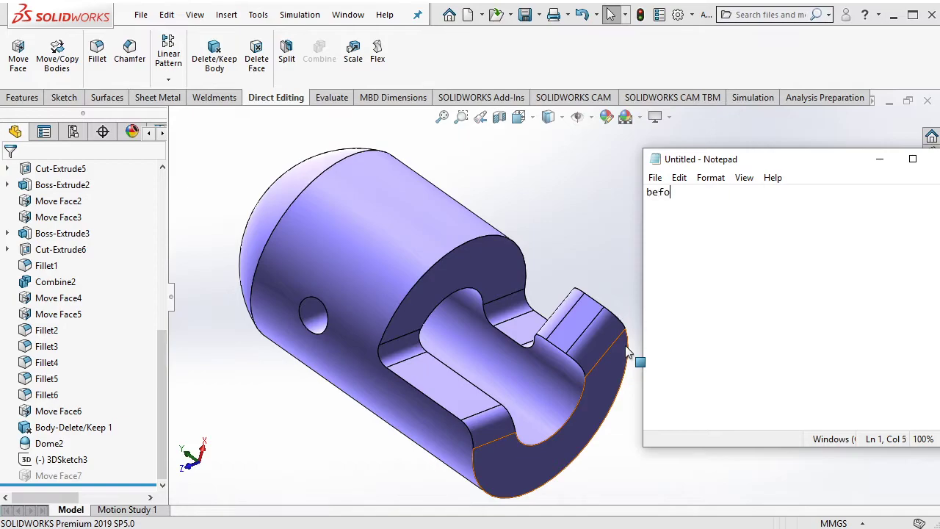
Label 'before', roll Move Face7 forward, label 'after', then type 'that's all' and 'Enjoy !' in Notepad
text(re)
click(551, 255)
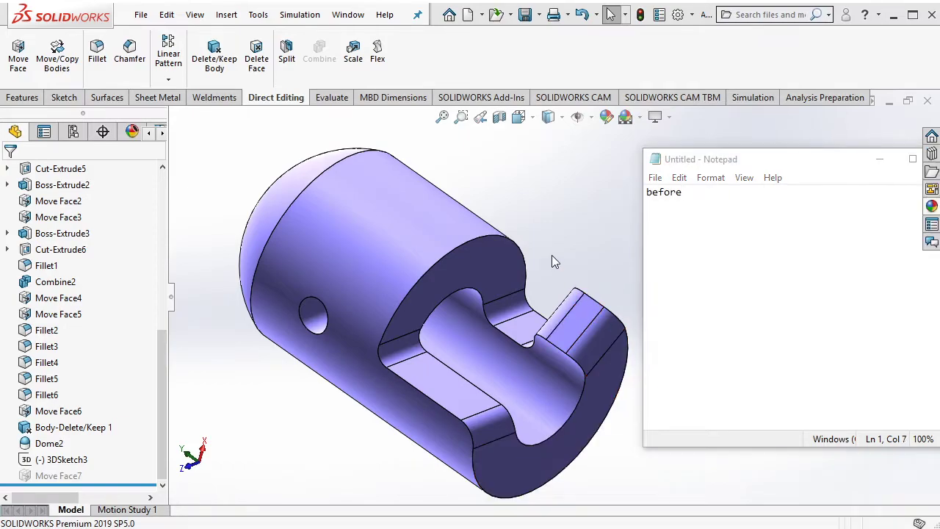
click(83, 478)
click(119, 428)
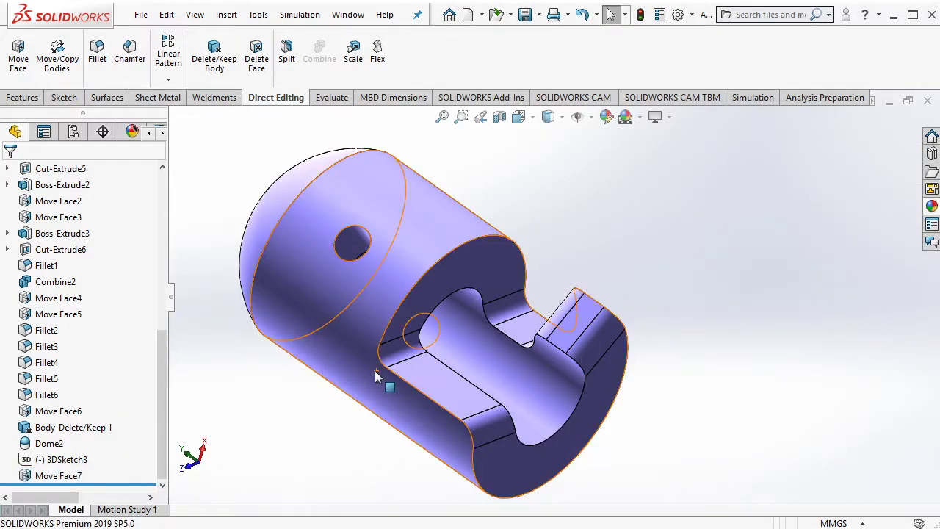
key(ctrl+a)
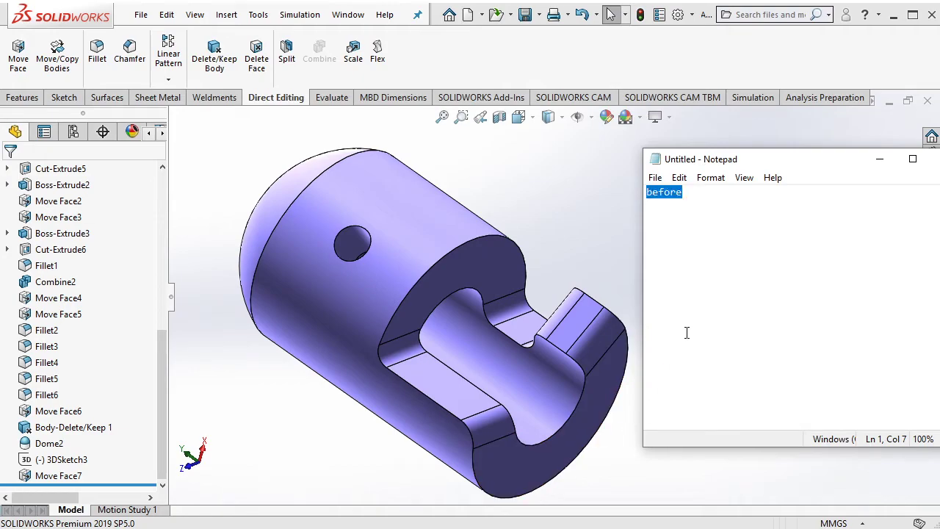
text(after)
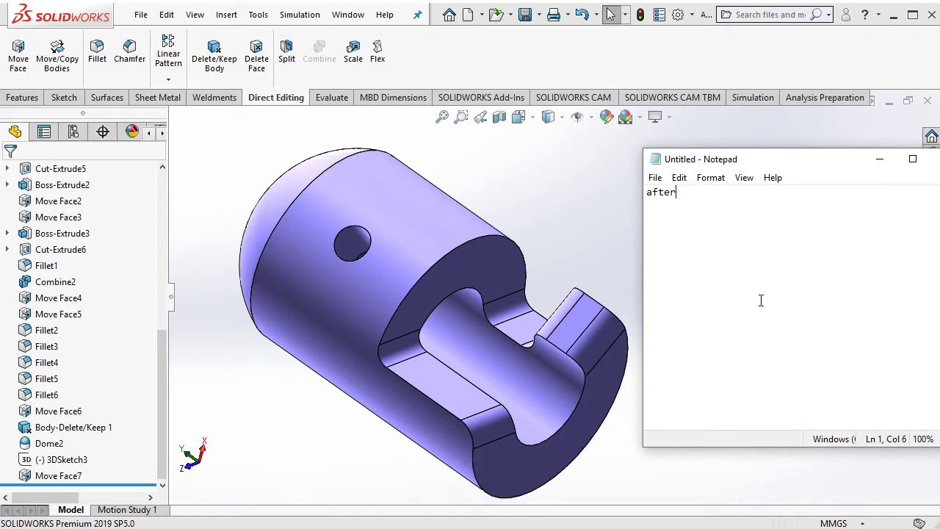
key(ctrl+a)
key(BackSpace)
text(that')
text(s all  )
text(E)
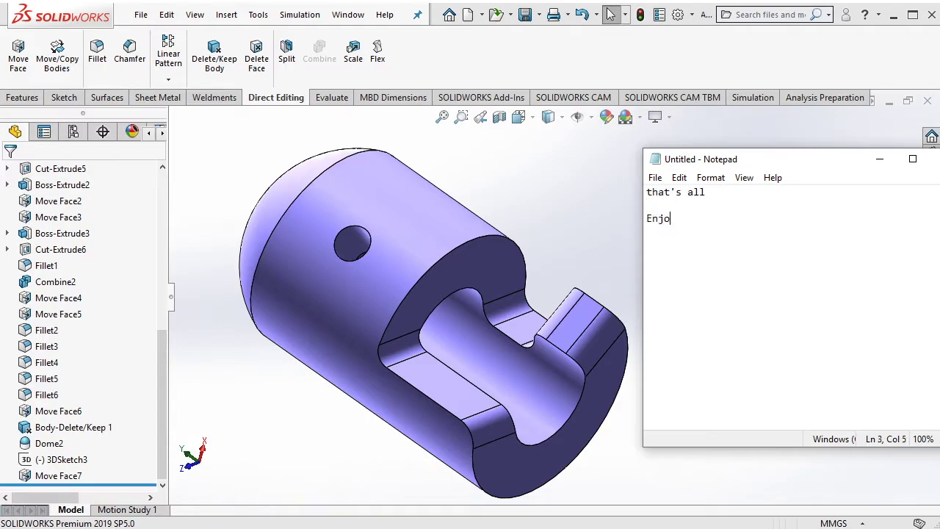